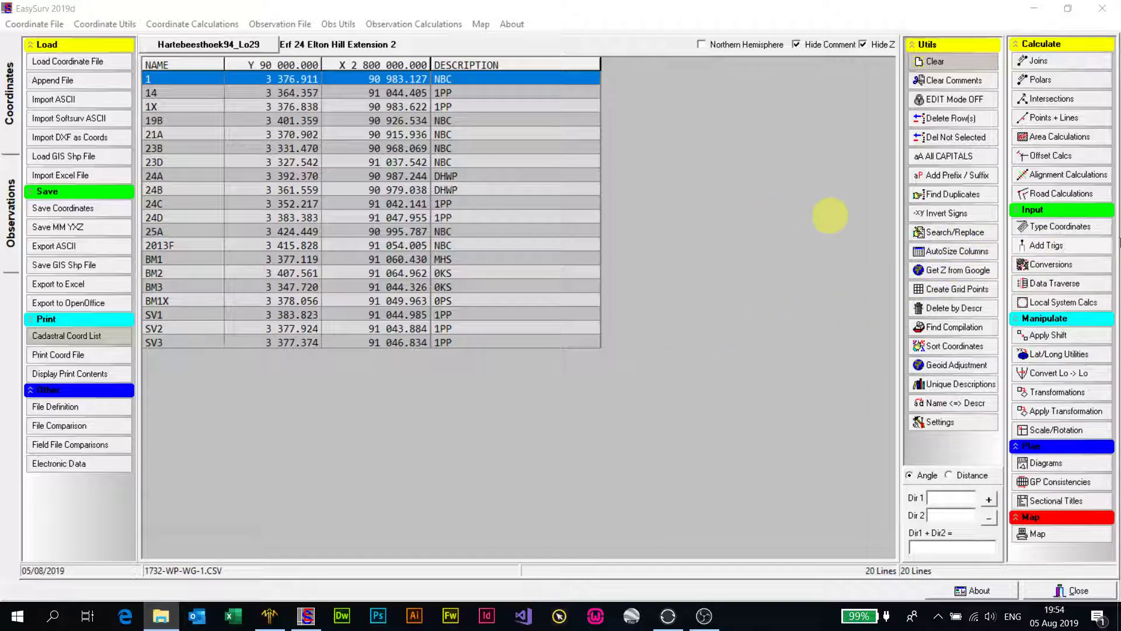
Step: Set up adding trigs with Trig Description as the description and Trig Name as the comment
{"action": "left_click", "coordinate": [1056, 247]}
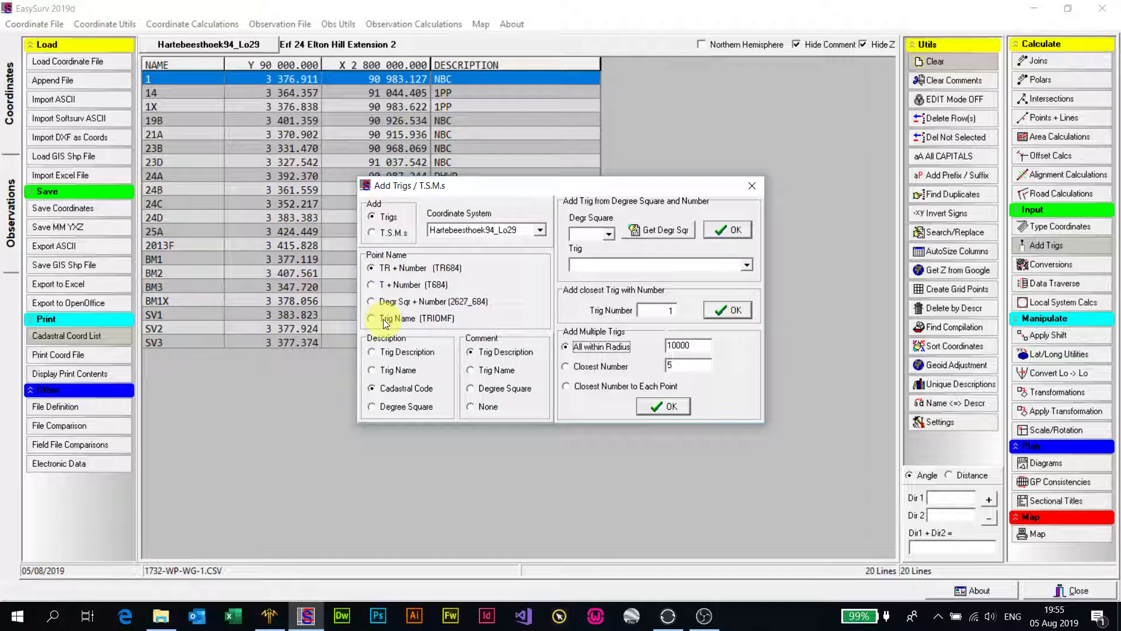
{"action": "left_click", "coordinate": [376, 351]}
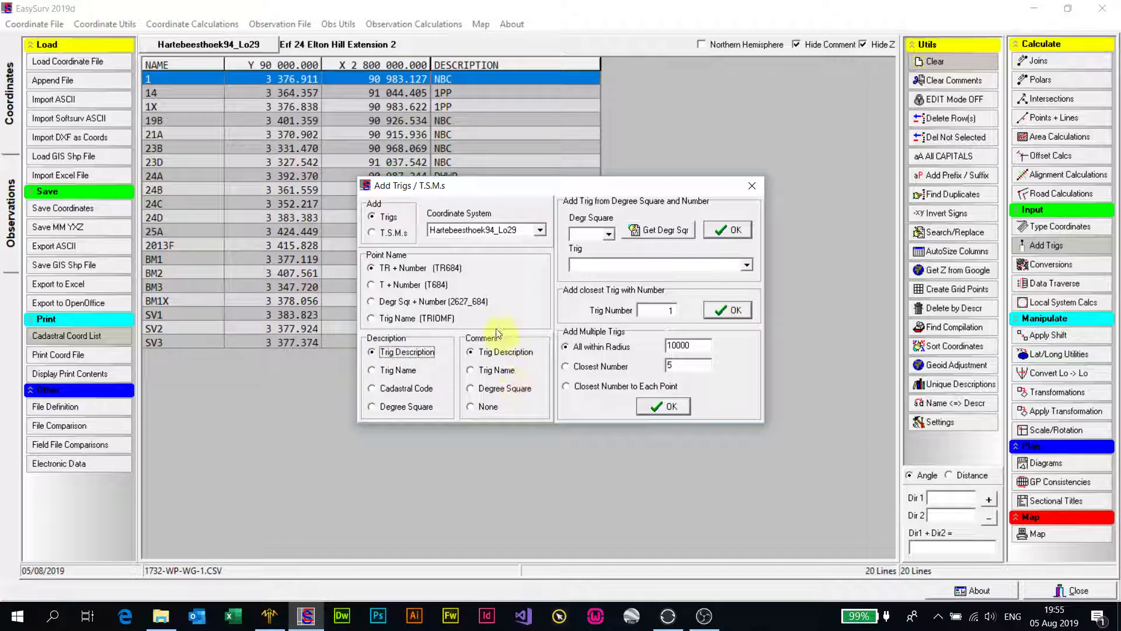
{"action": "left_click", "coordinate": [472, 370]}
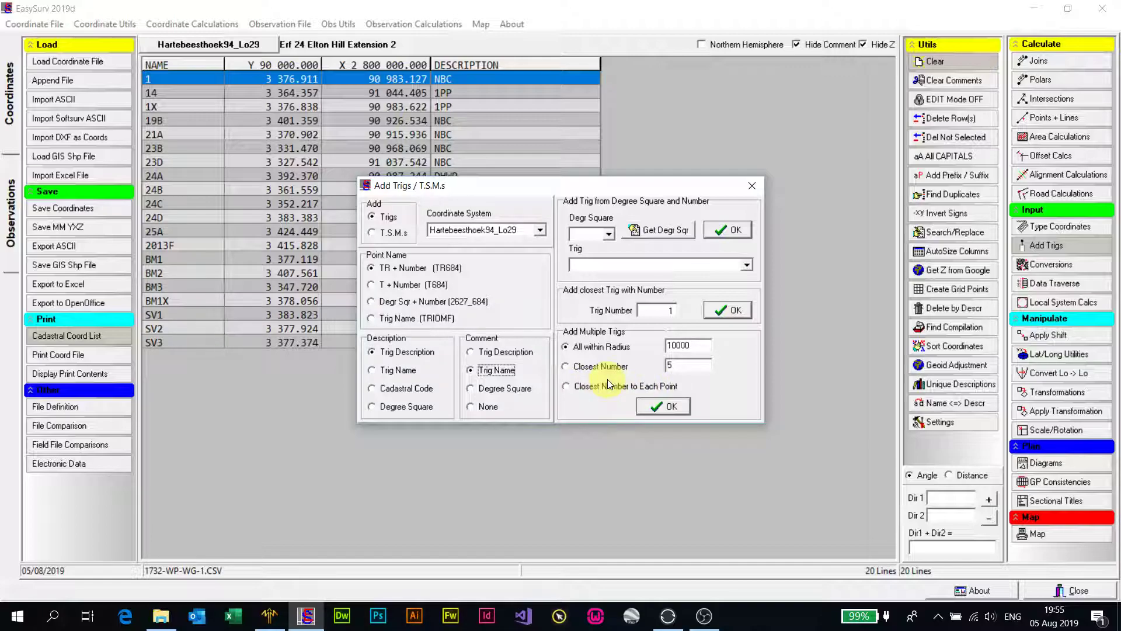
Step: Add the 4 closest trigs to the coordinate list, keeping TR732, TR664, TR813 and TR661 all selected
{"action": "left_click", "coordinate": [568, 367]}
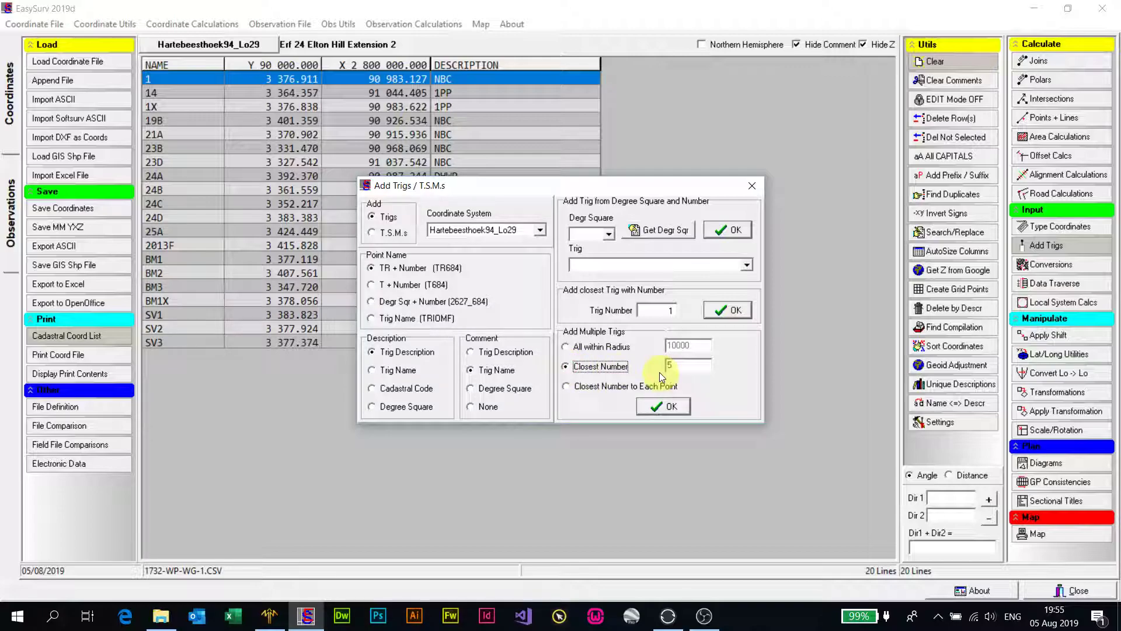
{"action": "double_click", "coordinate": [676, 367]}
{"action": "type", "text": "4"}
{"action": "left_click", "coordinate": [656, 406]}
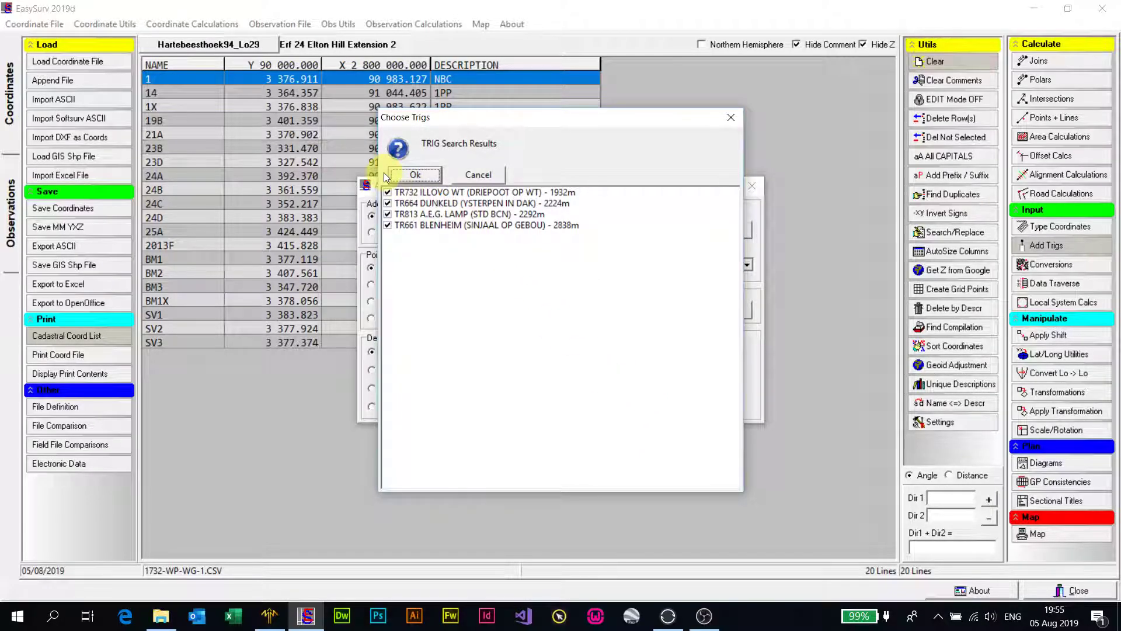
{"action": "left_click", "coordinate": [388, 225]}
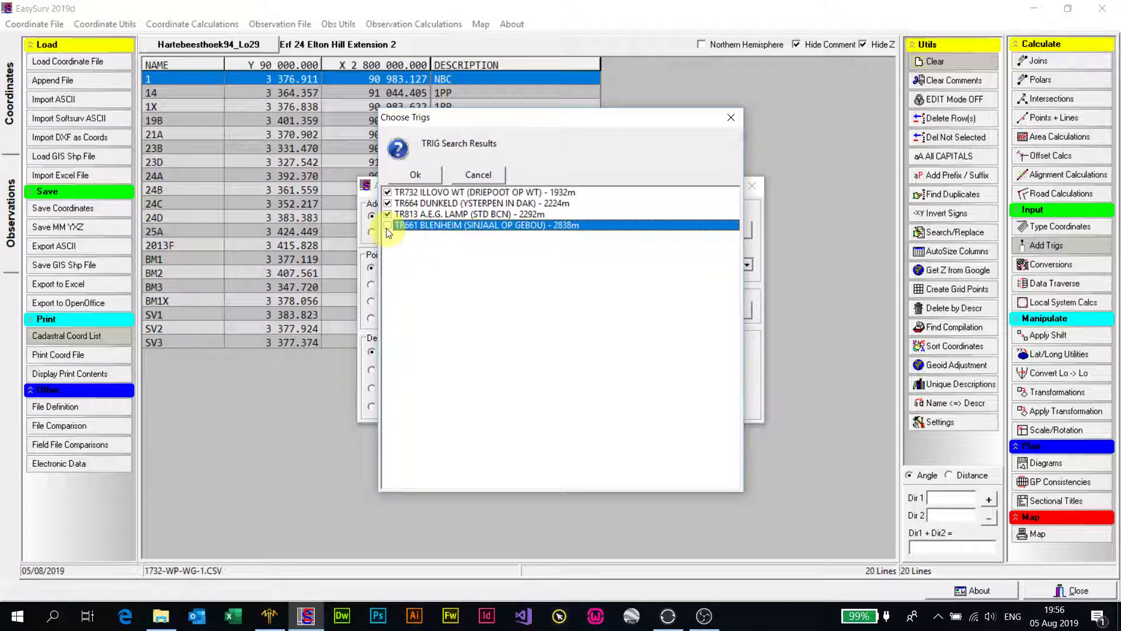
{"action": "left_click", "coordinate": [387, 225]}
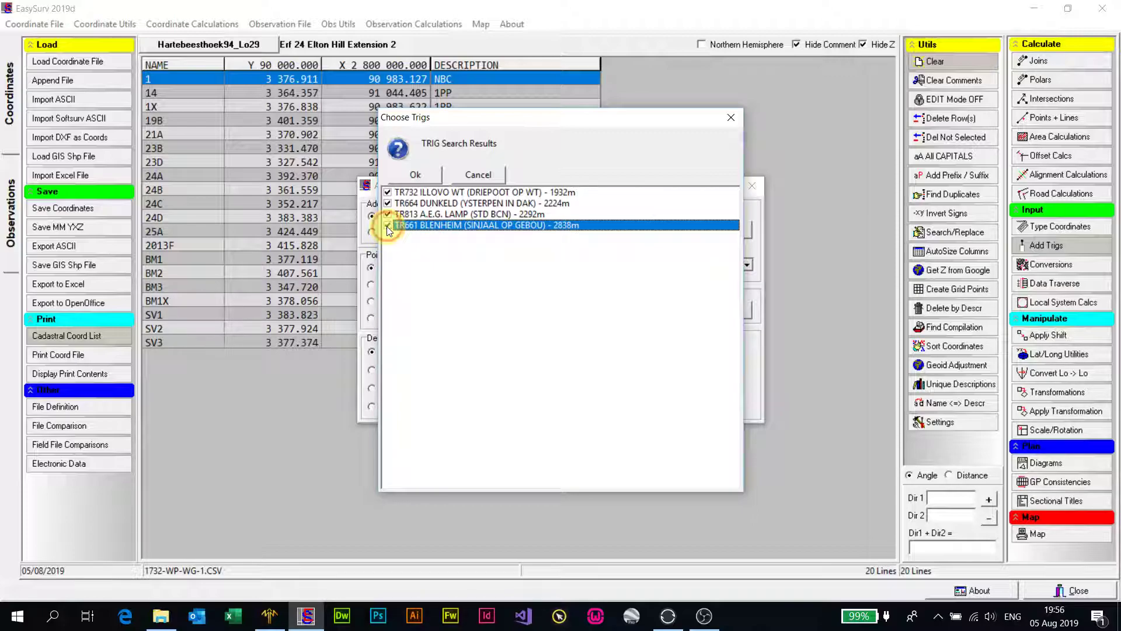
{"action": "left_click", "coordinate": [415, 174]}
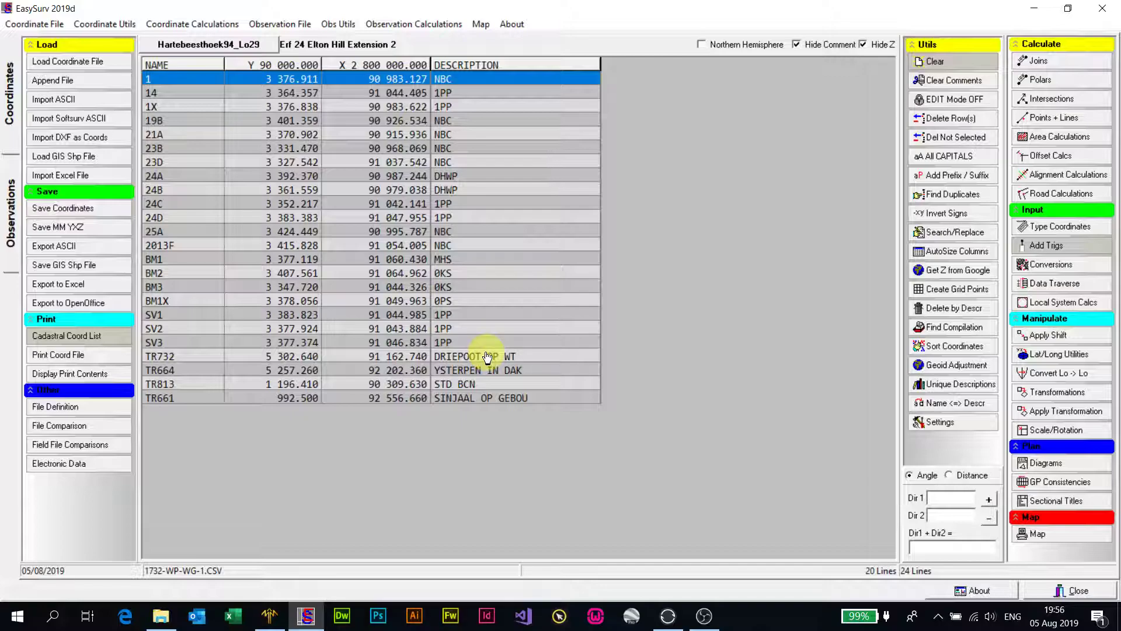
Step: Append the suffix T to the descriptions of TR732, TR664, TR813 and TR661, switching edit mode on for this and off again
{"action": "left_click", "coordinate": [967, 98]}
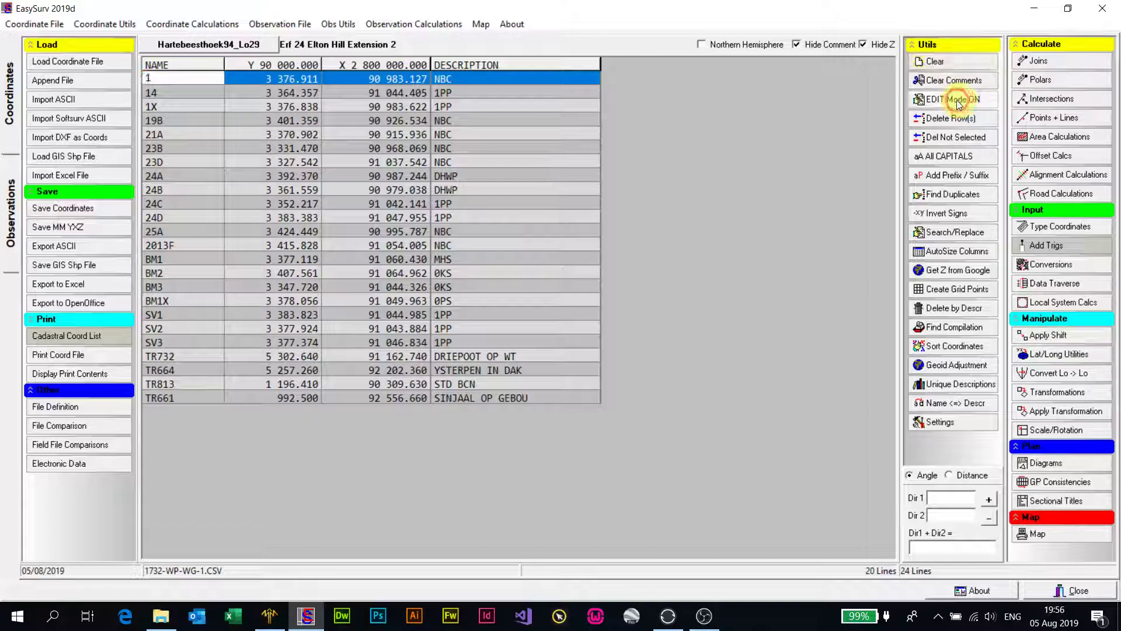
{"action": "left_click", "coordinate": [533, 356]}
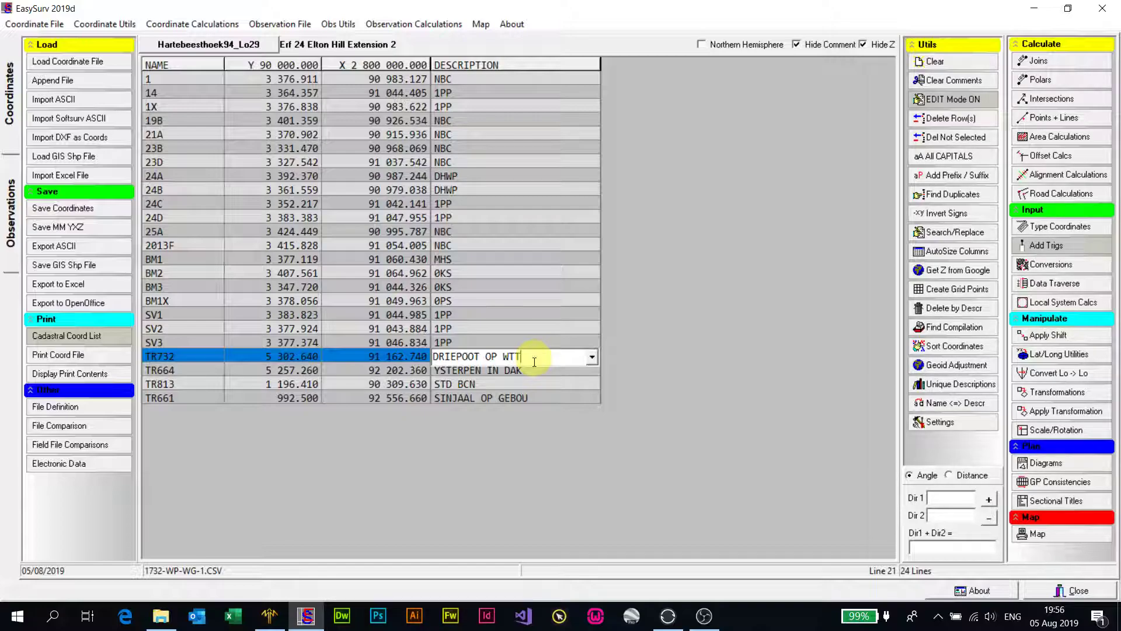
{"action": "type", "text": "T"}
{"action": "left_click", "coordinate": [538, 371]}
{"action": "type", "text": "T"}
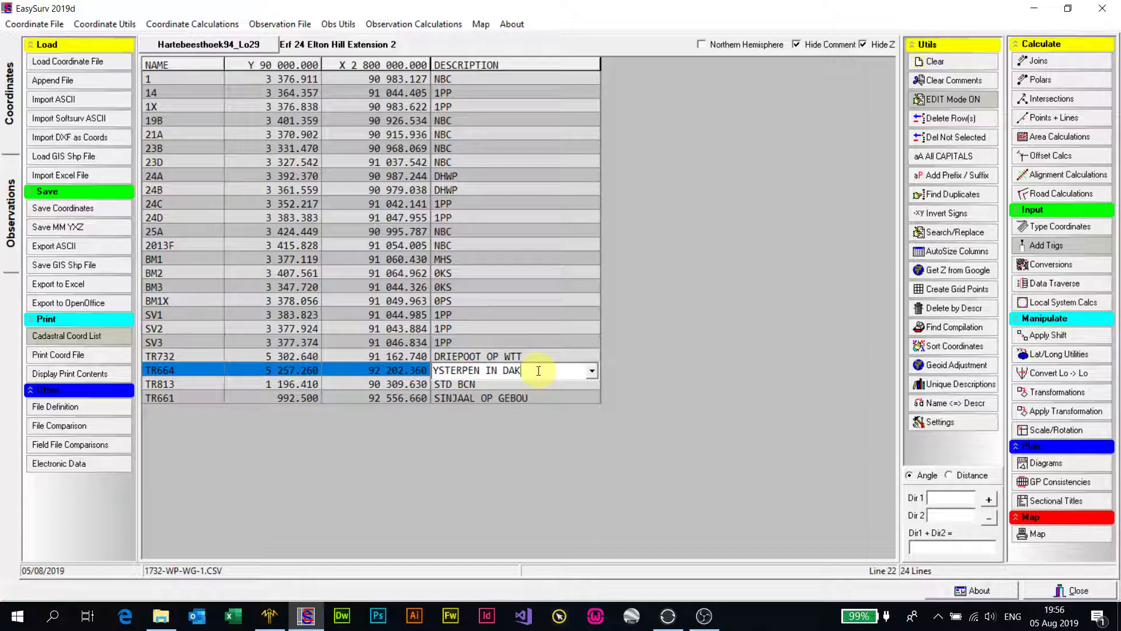
{"action": "left_click", "coordinate": [503, 384]}
{"action": "left_click", "coordinate": [503, 384]}
{"action": "type", "text": "T"}
{"action": "left_click", "coordinate": [542, 398]}
{"action": "left_click", "coordinate": [543, 398]}
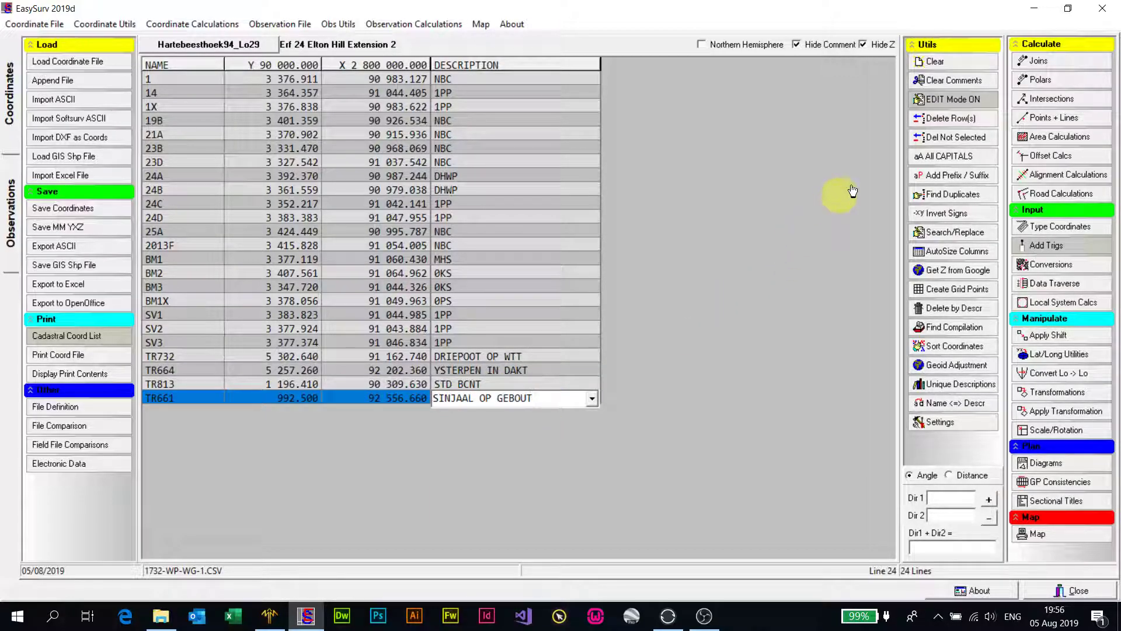
{"action": "left_click", "coordinate": [971, 98]}
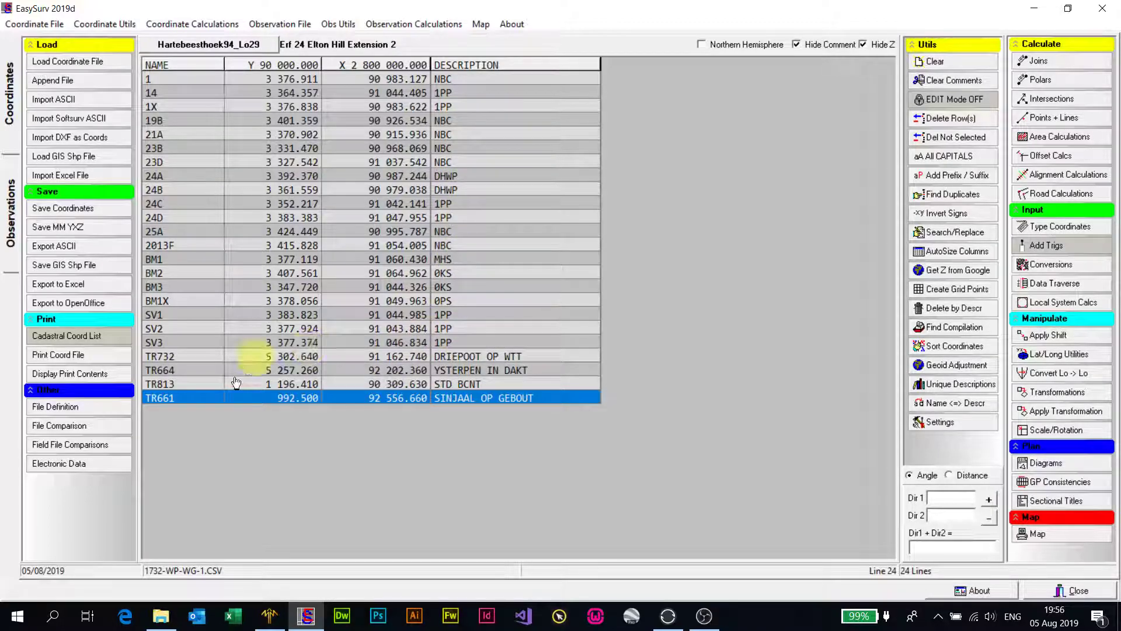
Step: Generate the sorted cadastral coordinate list for printing, clearing the current print contents and continuing despite unmatched descriptions
{"action": "left_click", "coordinate": [87, 334]}
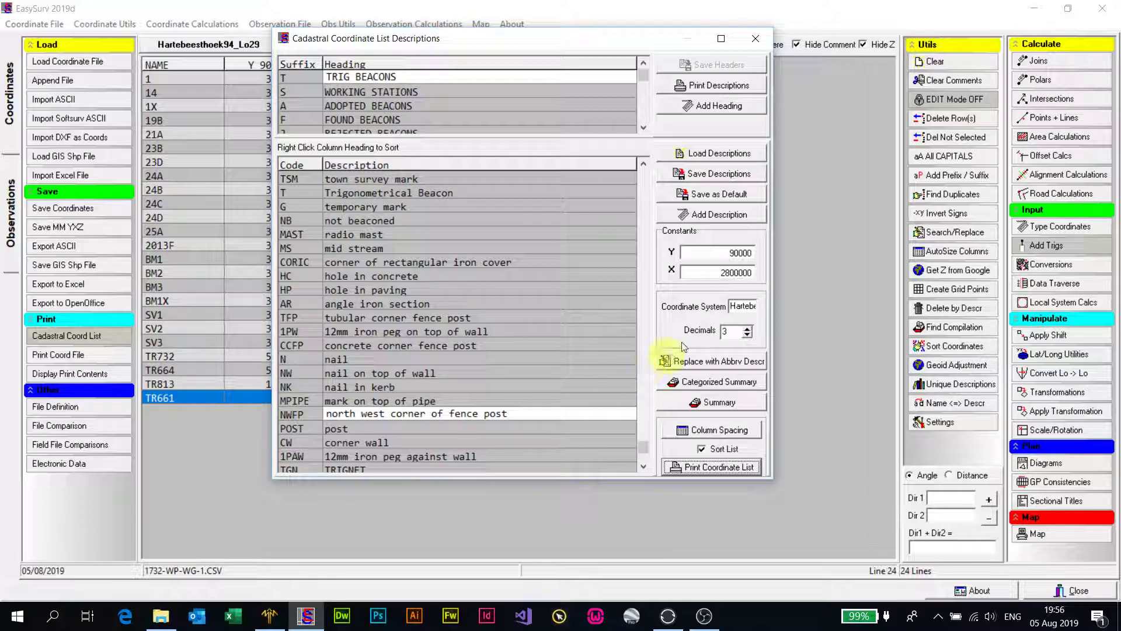
{"action": "left_click", "coordinate": [705, 468]}
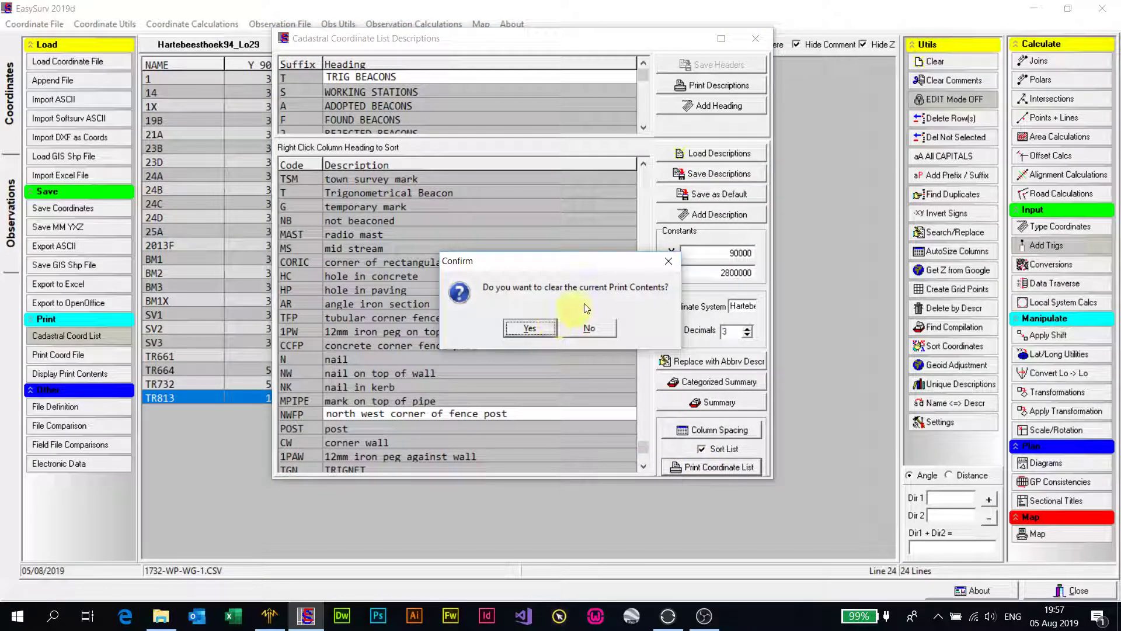
{"action": "left_click", "coordinate": [546, 331]}
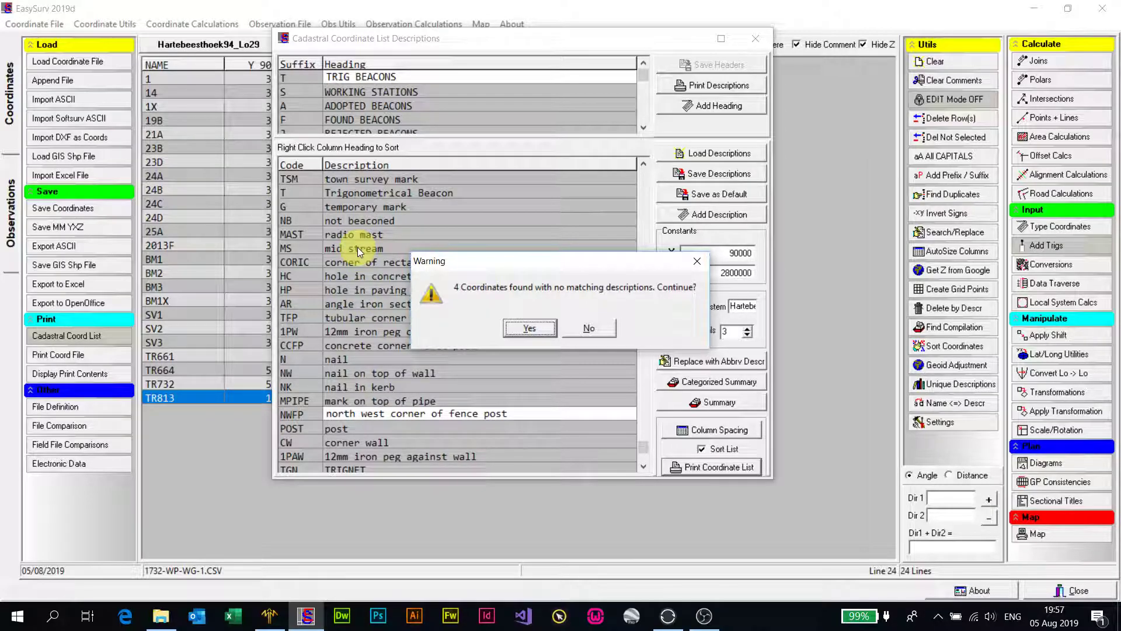
{"action": "left_click", "coordinate": [538, 327]}
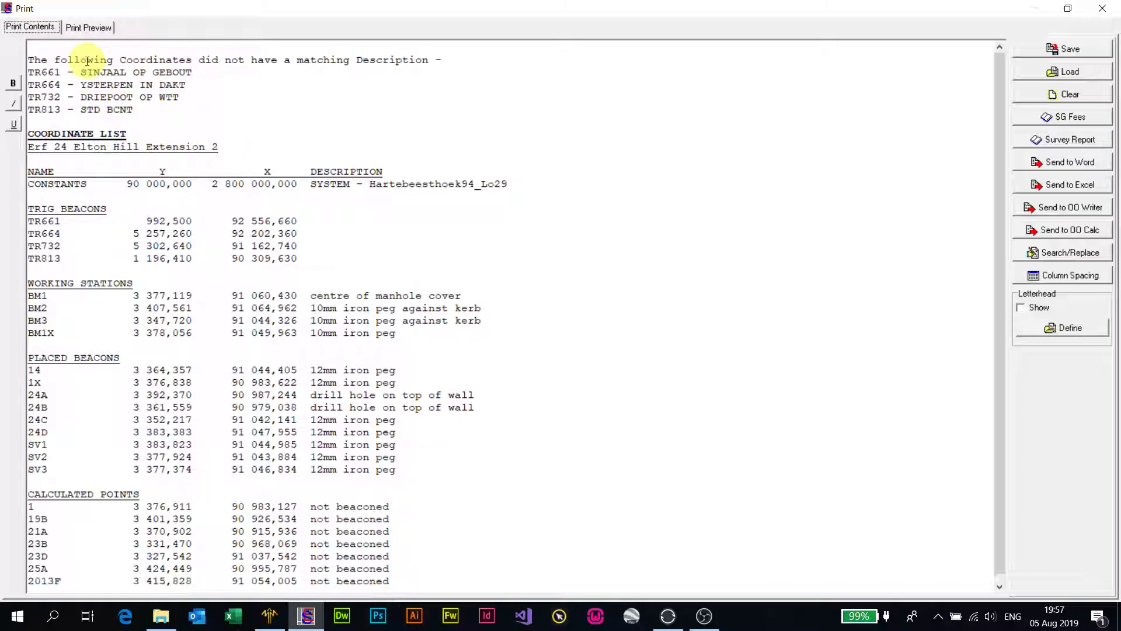
Step: Copy the descriptions SINJAAL OP GEBOU and YSTERPEN IN DAK, without the T suffix, into the TR661 and TR664 rows under TRIG BEACONS
{"action": "left_click_drag", "start_coordinate": [81, 72], "coordinate": [191, 70]}
{"action": "key", "text": "ctrl+c"}
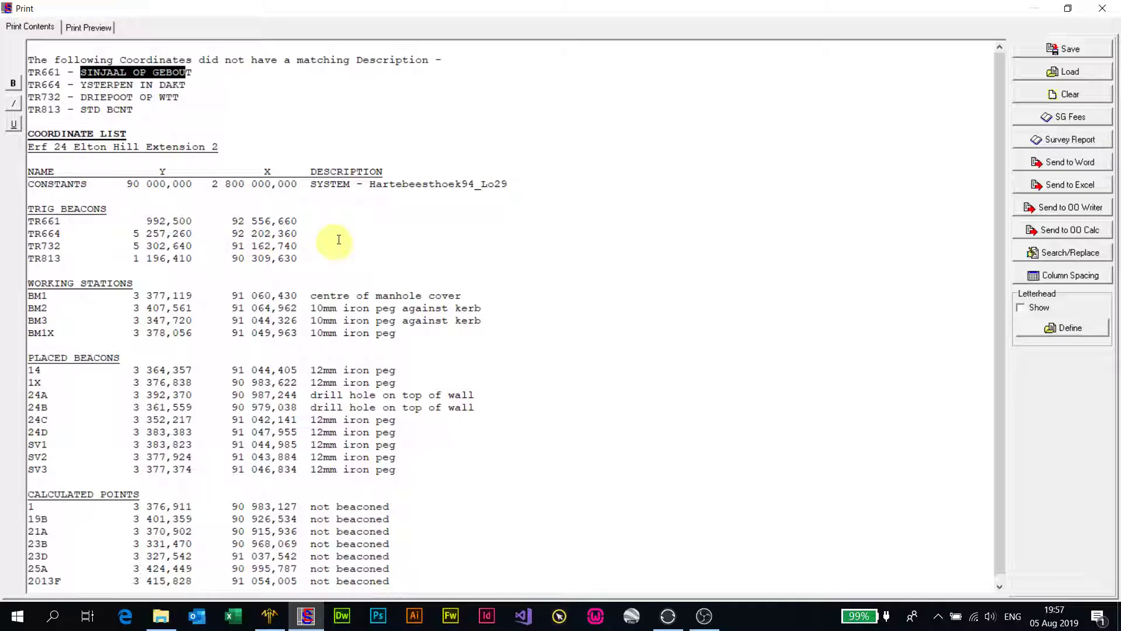
{"action": "left_click", "coordinate": [305, 220]}
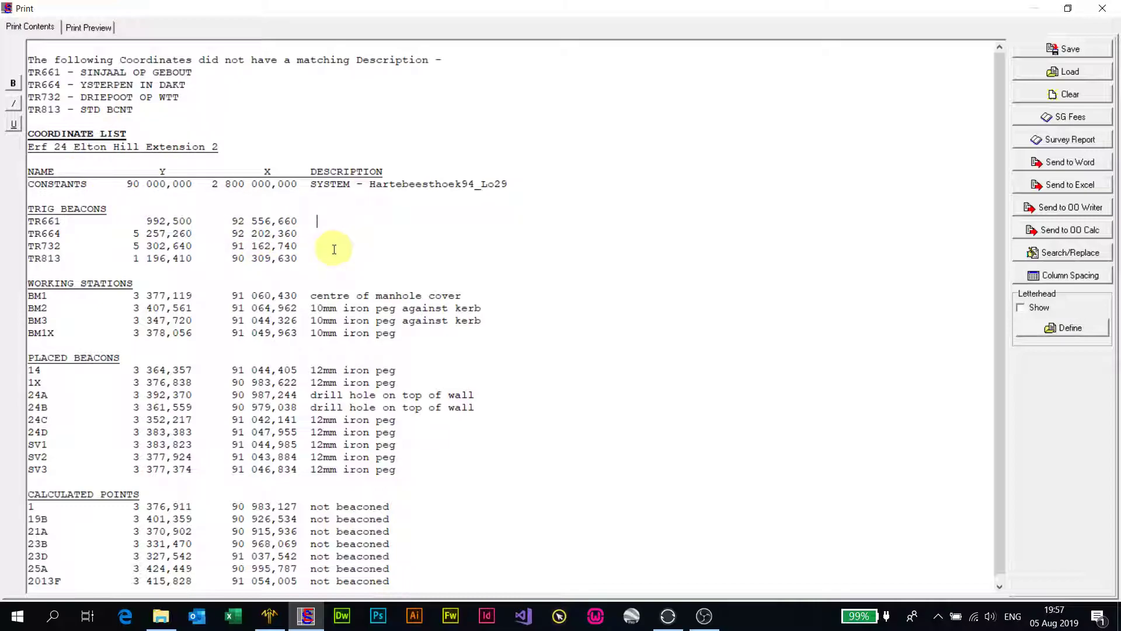
{"action": "key", "text": "ctrl+v"}
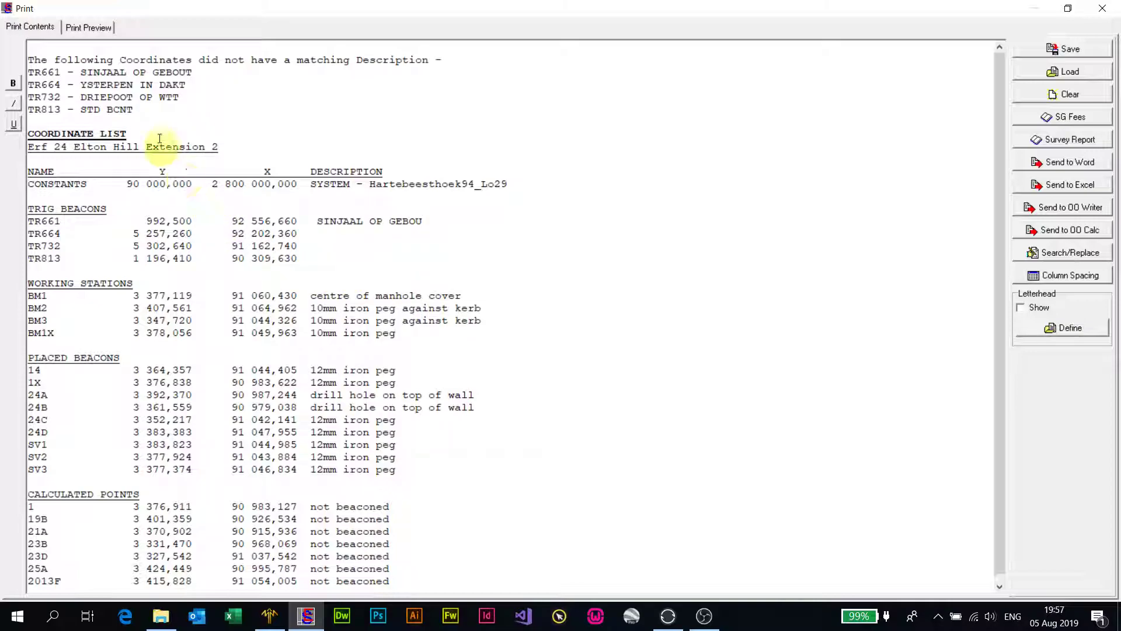
{"action": "left_click_drag", "start_coordinate": [80, 84], "coordinate": [171, 86]}
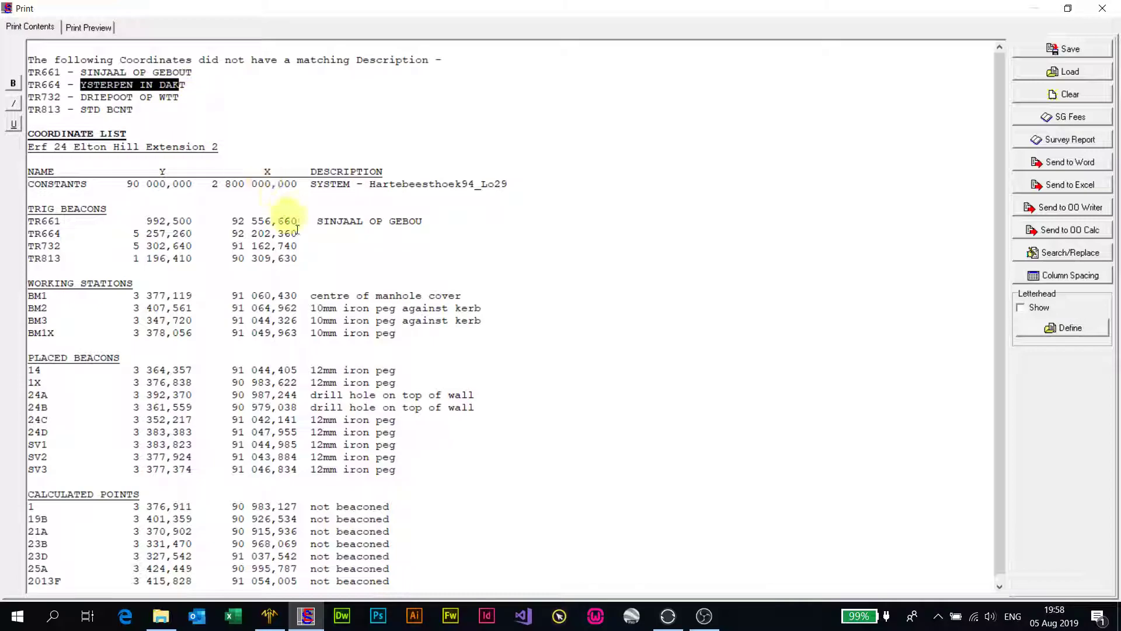
{"action": "left_click", "coordinate": [323, 237]}
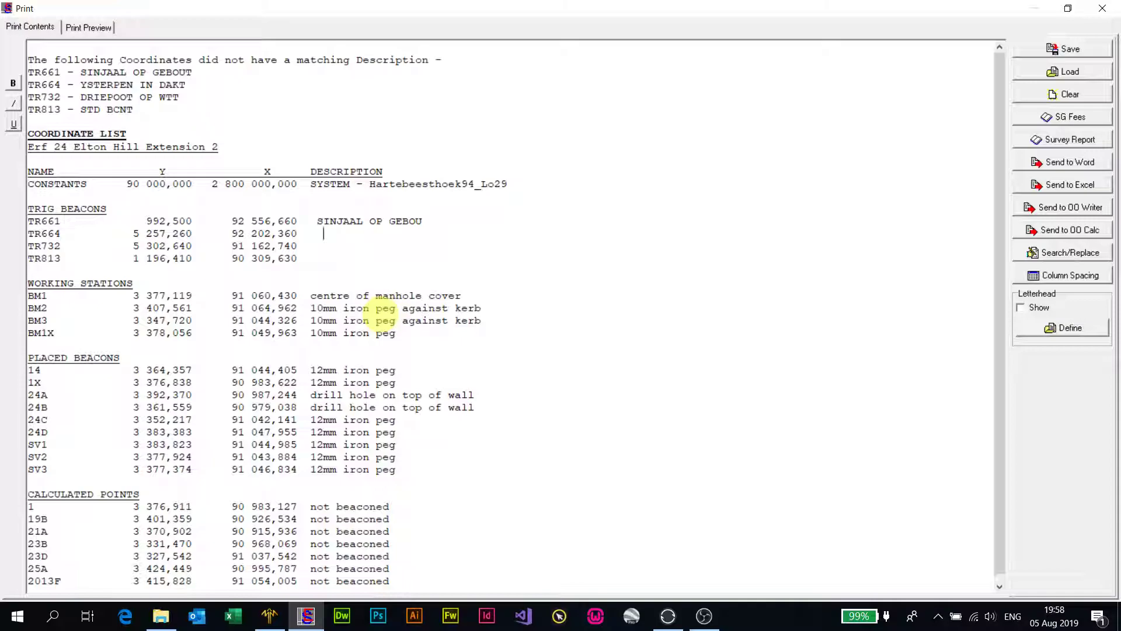
{"action": "type", "text": "YSTERPEN IN DAK"}
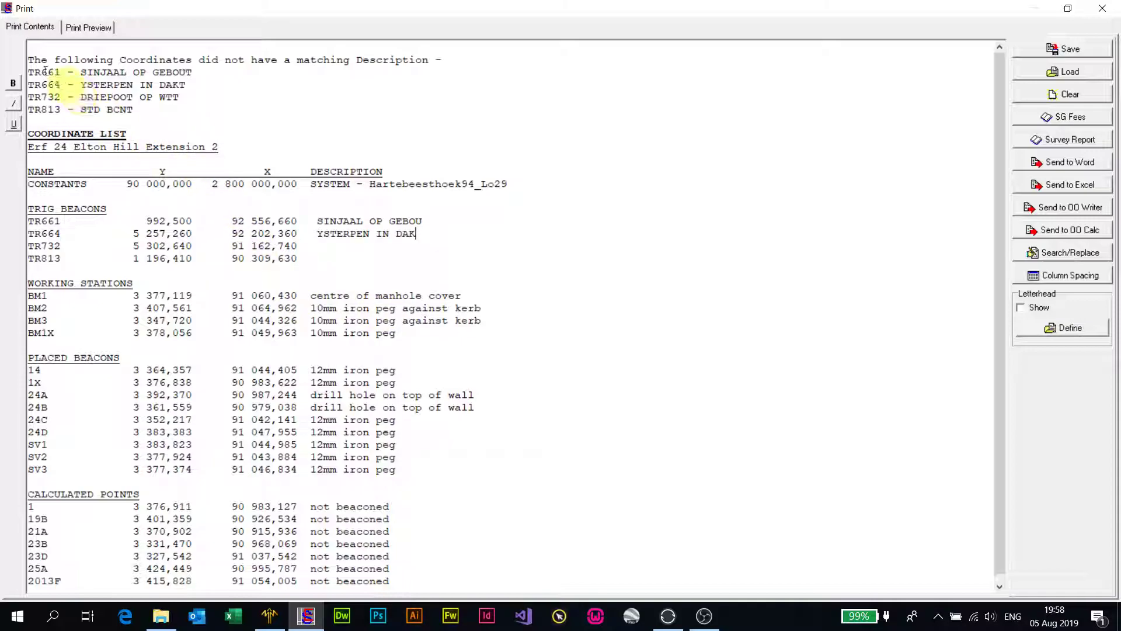
Step: Copy the descriptions DRIEPOOT OP WT and STD BCN, without the T suffix, into the TR732 and TR813 rows under TRIG BEACONS
{"action": "left_click_drag", "start_coordinate": [79, 95], "coordinate": [169, 98]}
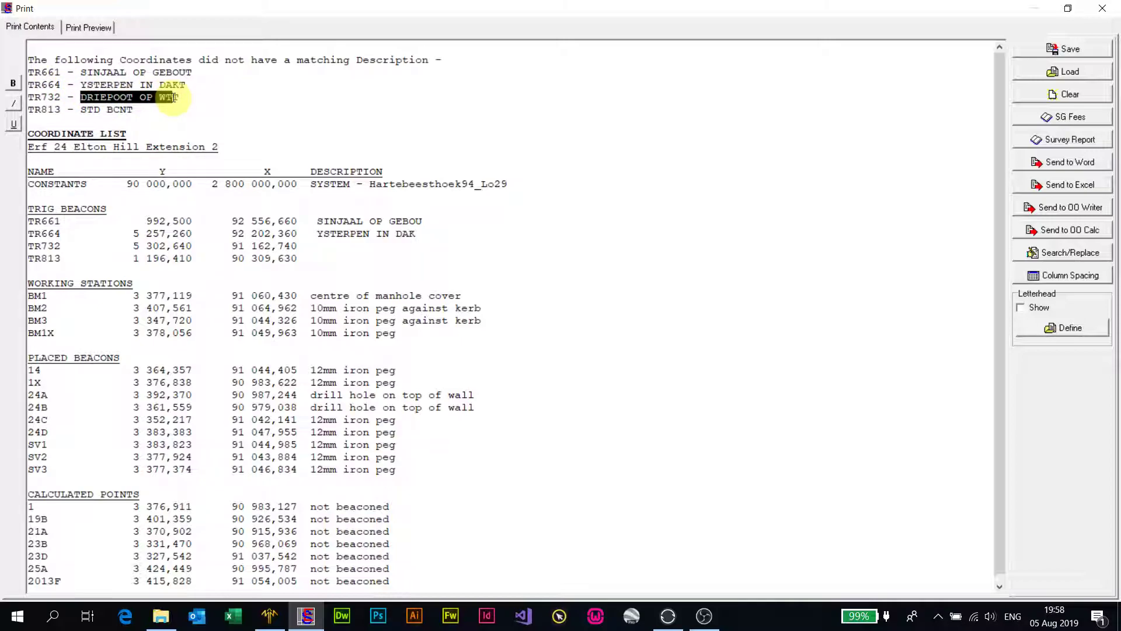
{"action": "left_click", "coordinate": [317, 246]}
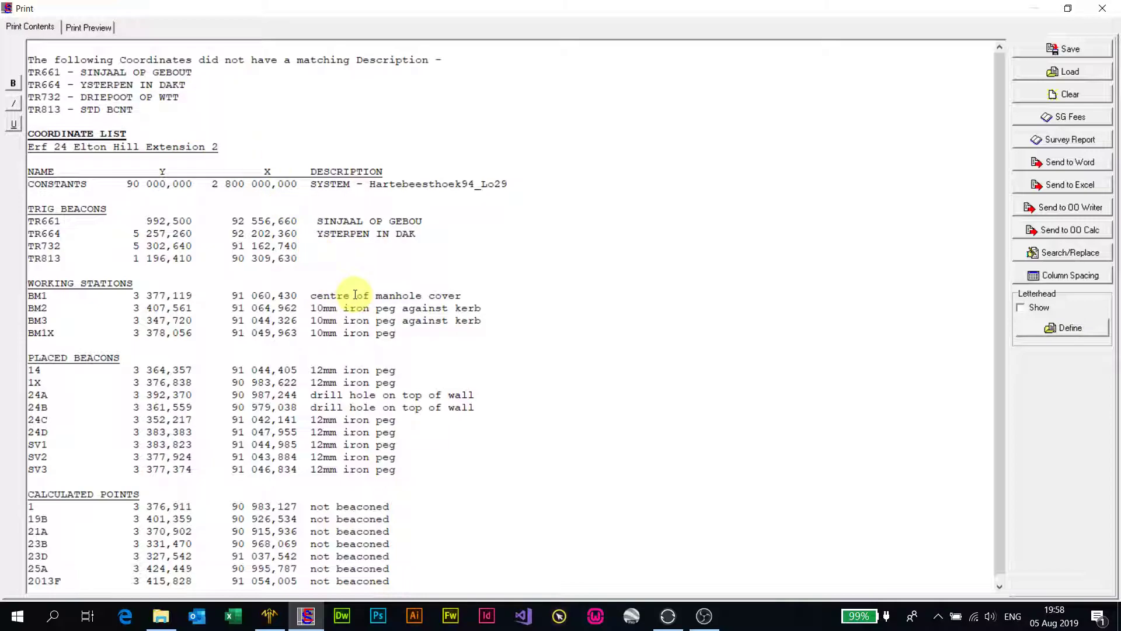
{"action": "type", "text": "DRIEPOOT OP WT"}
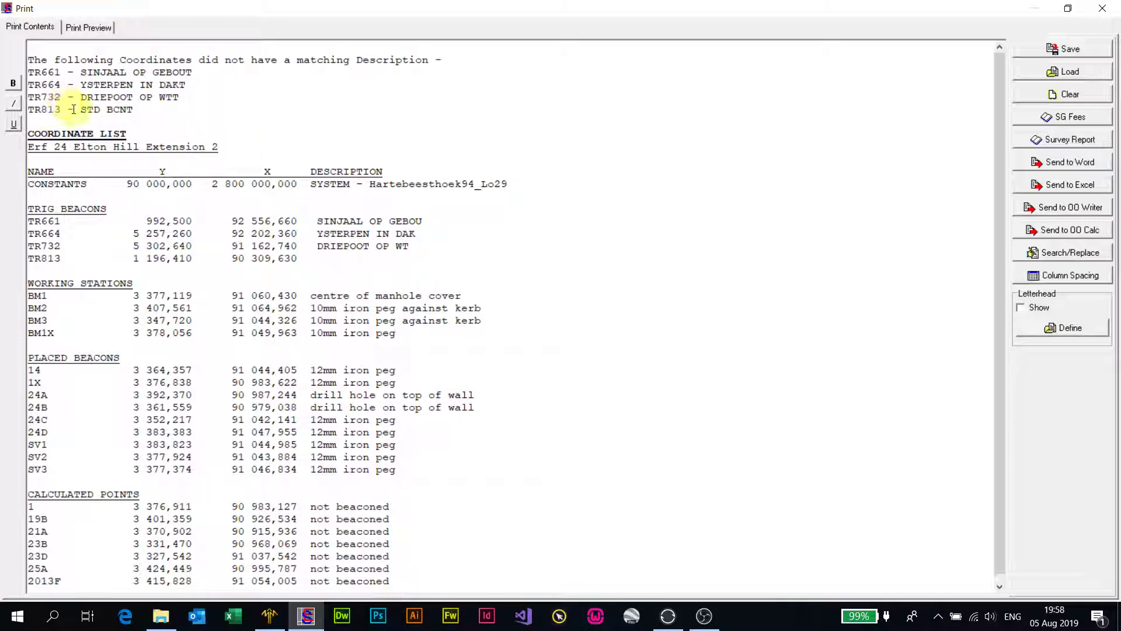
{"action": "left_click_drag", "start_coordinate": [80, 110], "coordinate": [126, 111]}
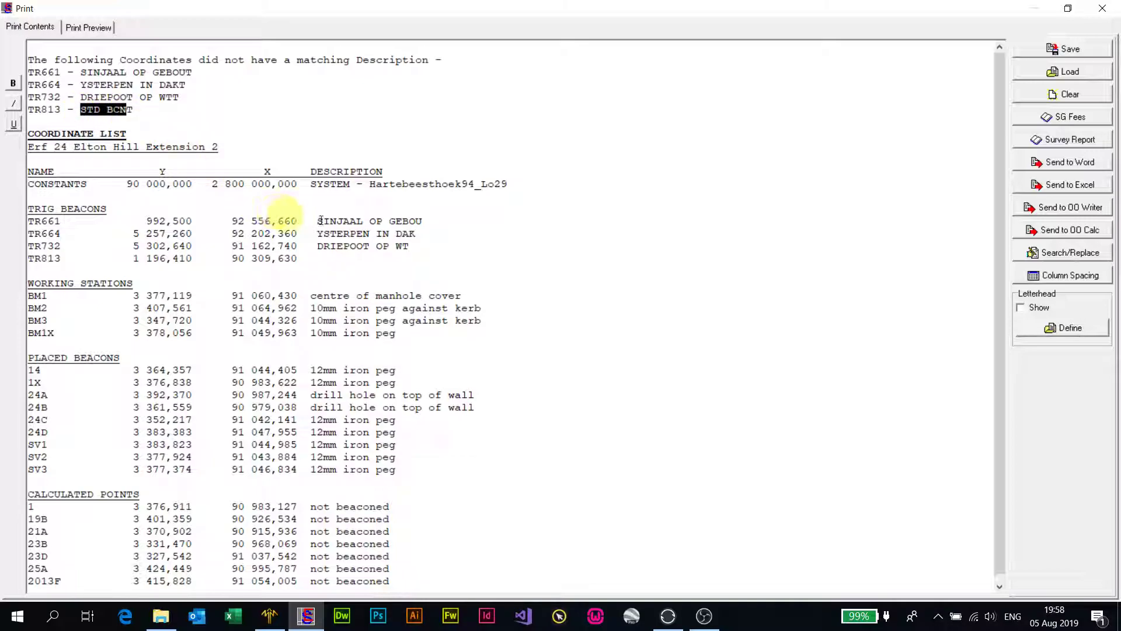
{"action": "left_click", "coordinate": [324, 258]}
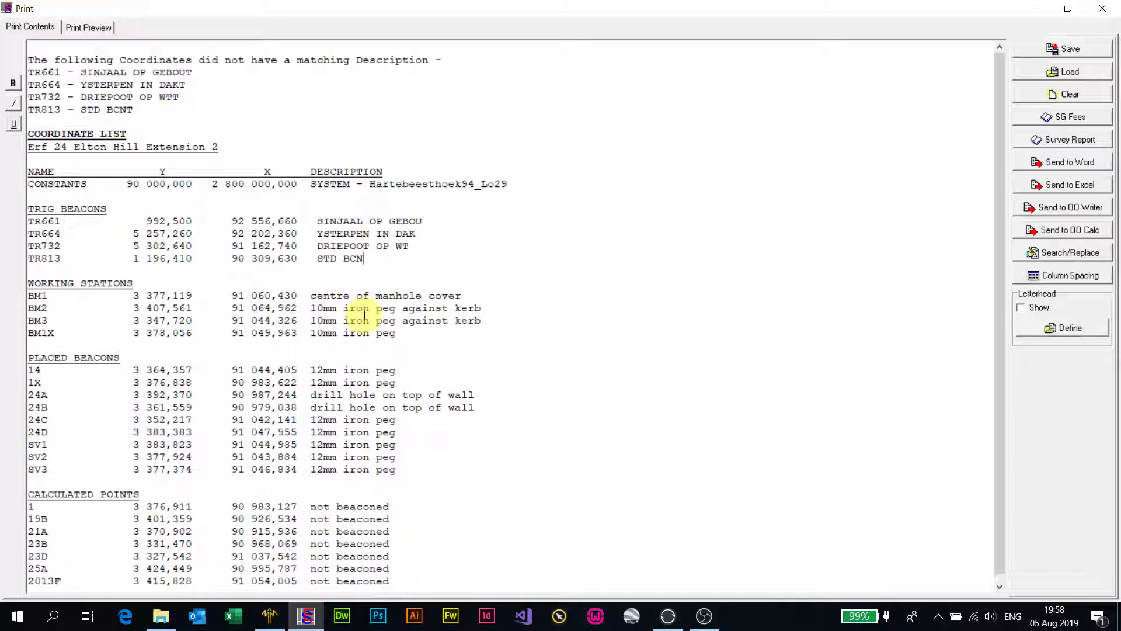
Step: Delete the block of coordinates without a matching description above the COORDINATE LIST heading
{"action": "left_click_drag", "start_coordinate": [64, 121], "coordinate": [25, 47]}
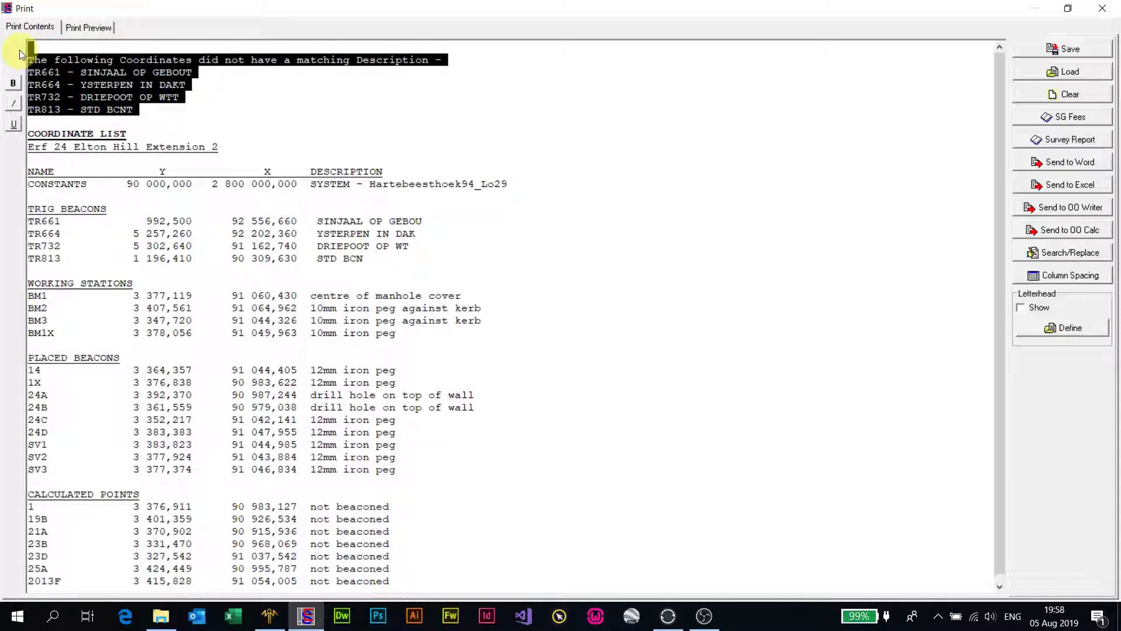
{"action": "key", "text": "Delete"}
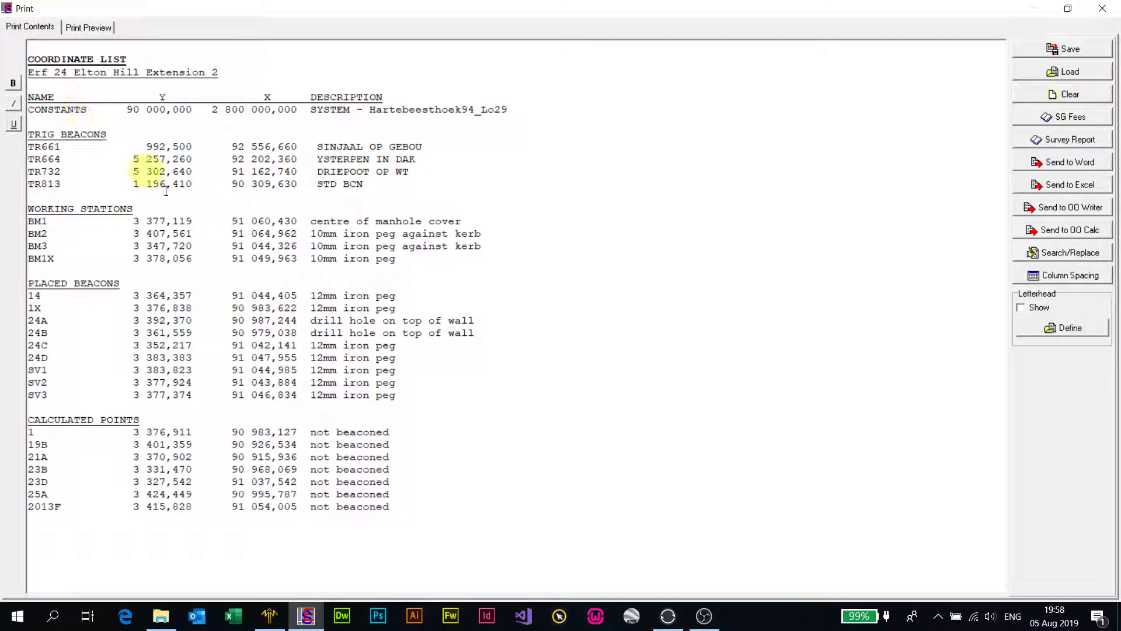